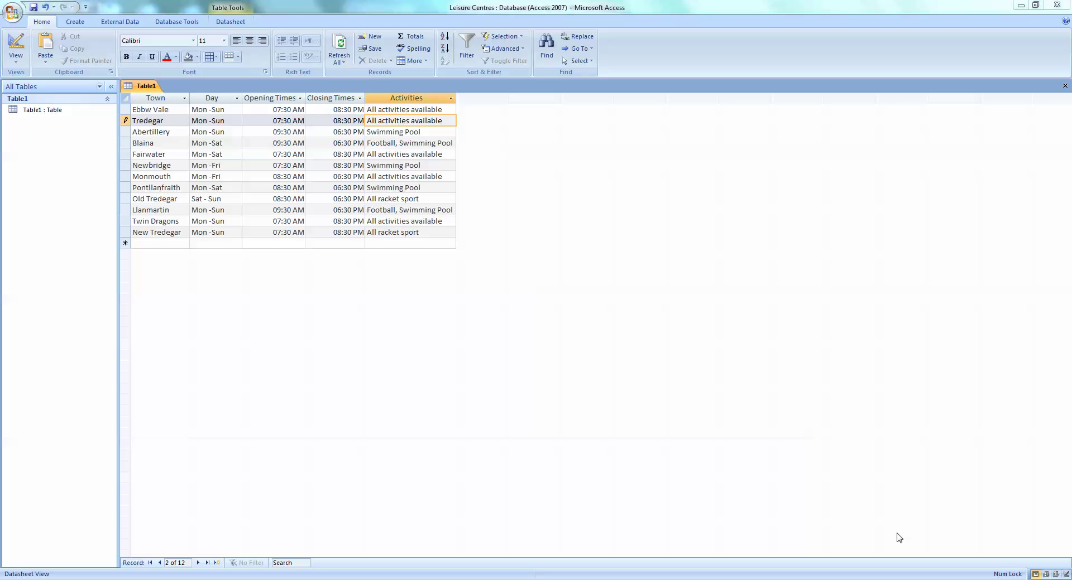
# Step: Create a query in design view based on Table1 and add all of its fields to the query grid
pyautogui.click(75, 23)
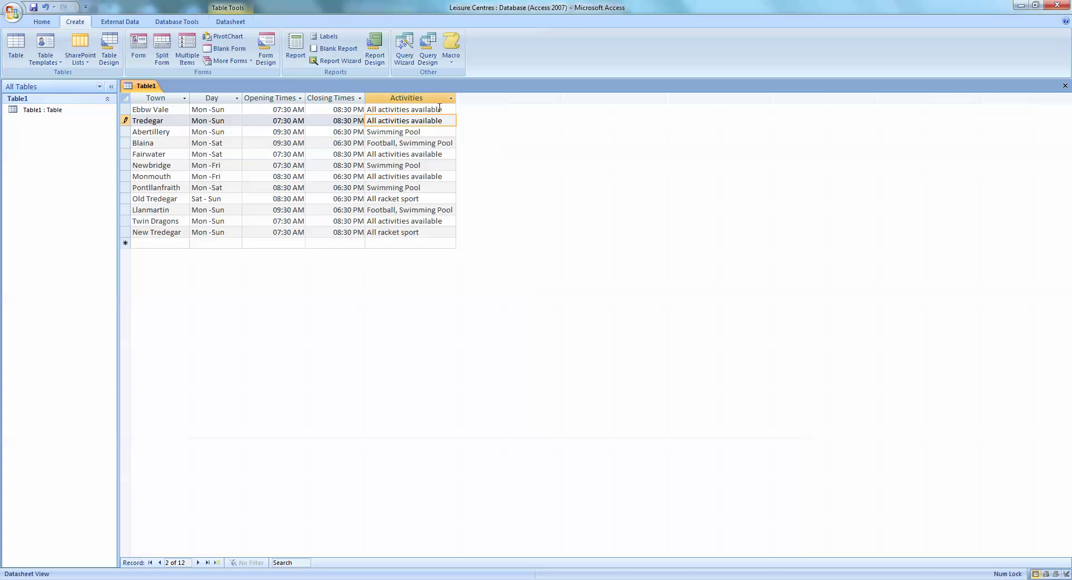
pyautogui.click(427, 50)
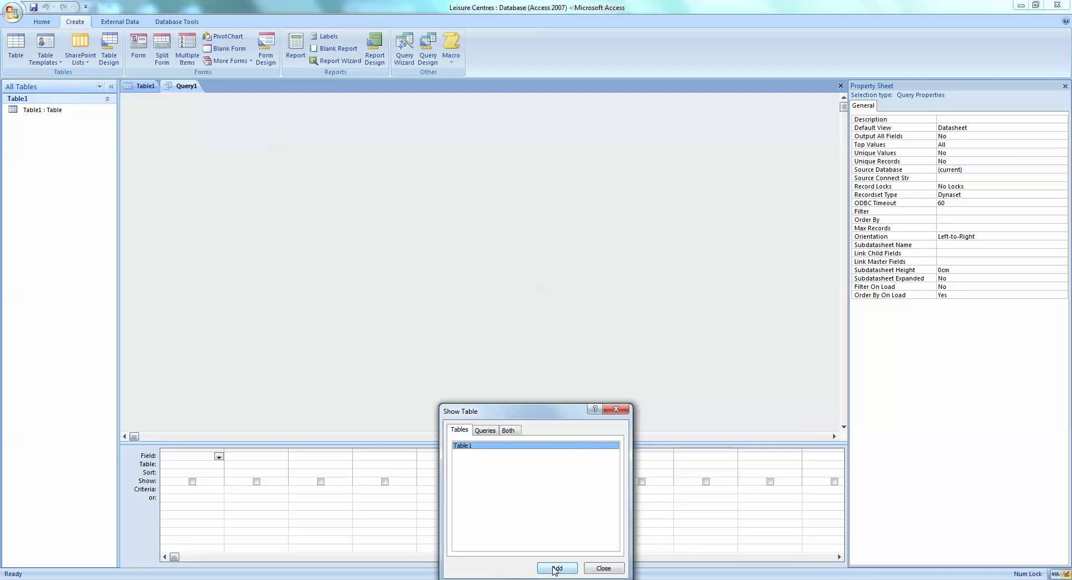
pyautogui.click(557, 568)
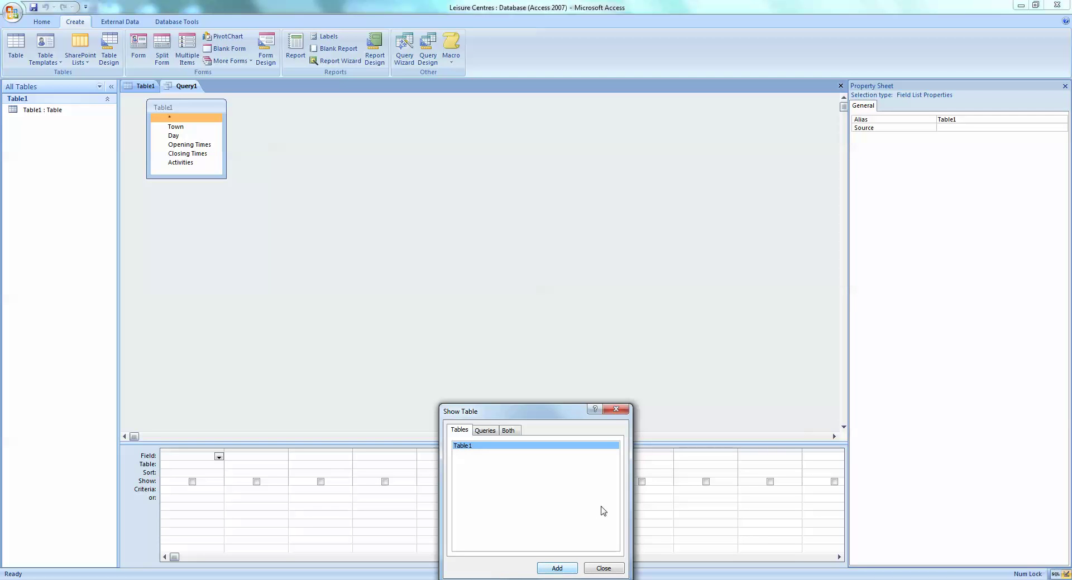
pyautogui.click(617, 412)
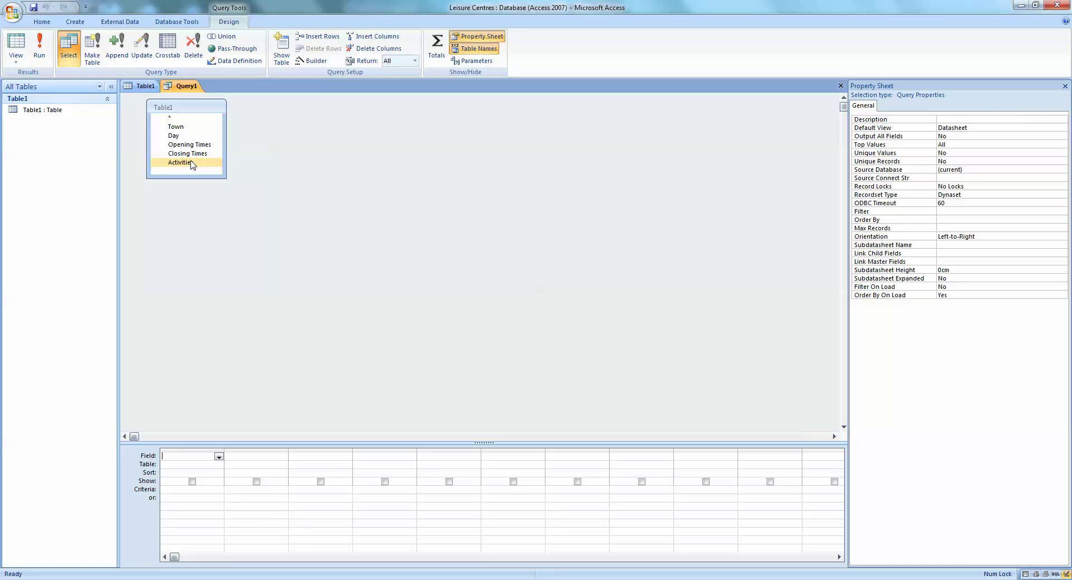
pyautogui.doubleClick(193, 108)
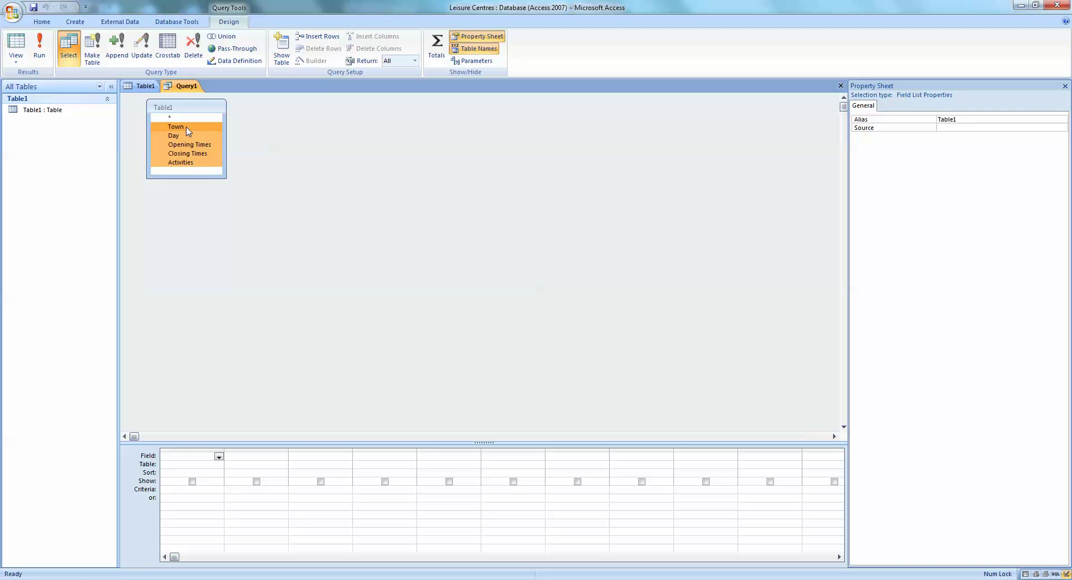
pyautogui.moveTo(187, 131); pyautogui.dragTo(184, 460)
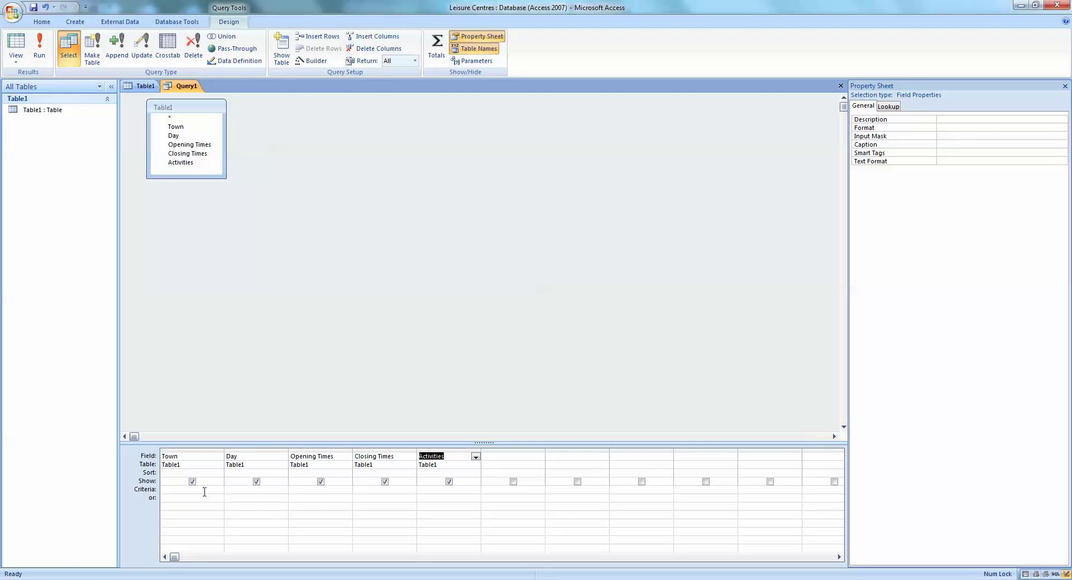
# Step: Set the Day field's criterion to "Mon - Sun" and run the query
pyautogui.click(231, 490)
pyautogui.write('Mon - Sun')
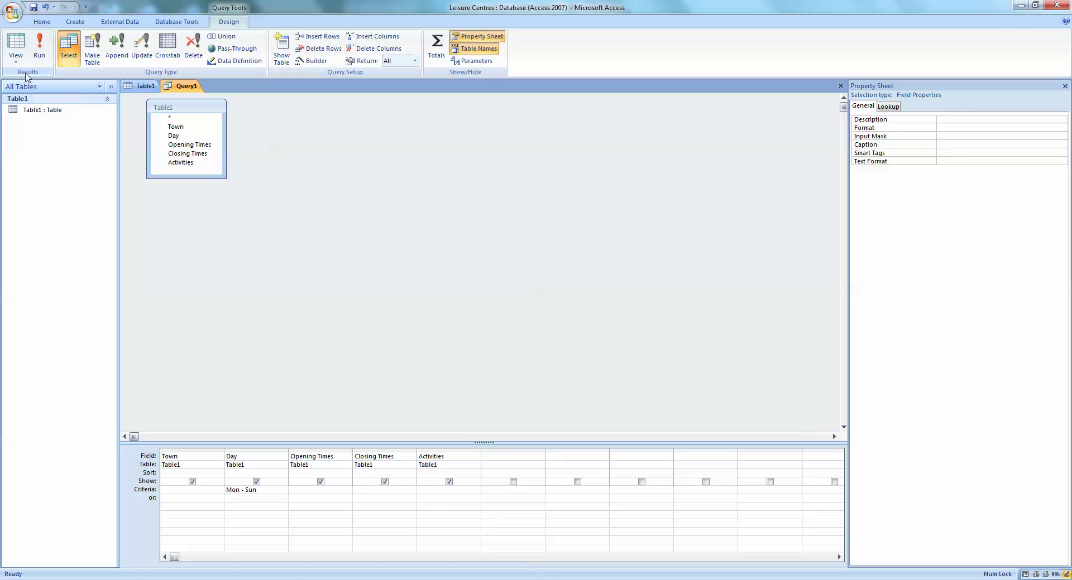
pyautogui.click(41, 46)
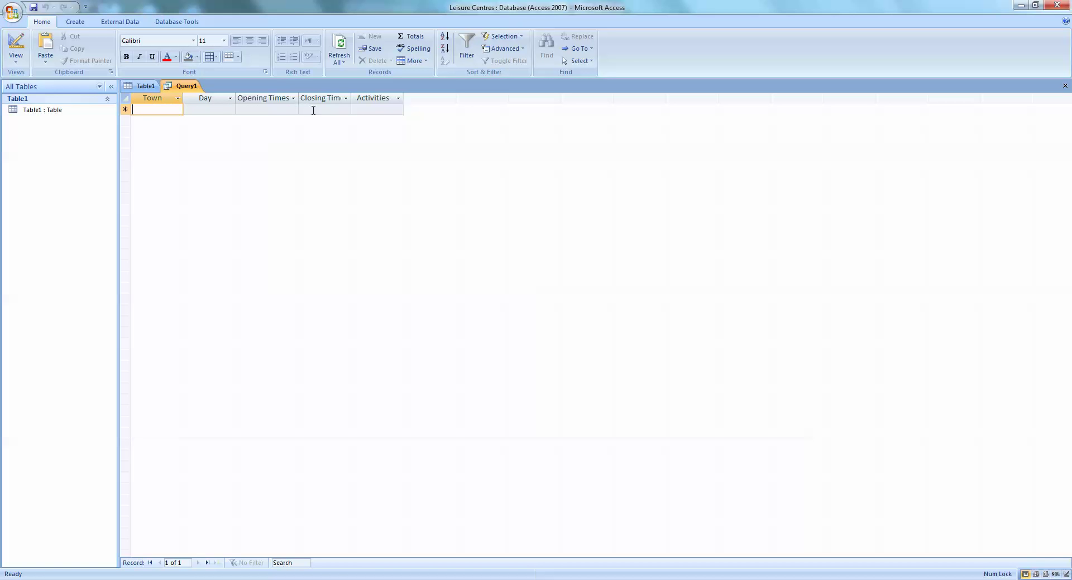
# Step: Correct the query's Day criterion to "Mon -Sun" so it matches the spacing used in Table1, and rerun the query
pyautogui.click(145, 87)
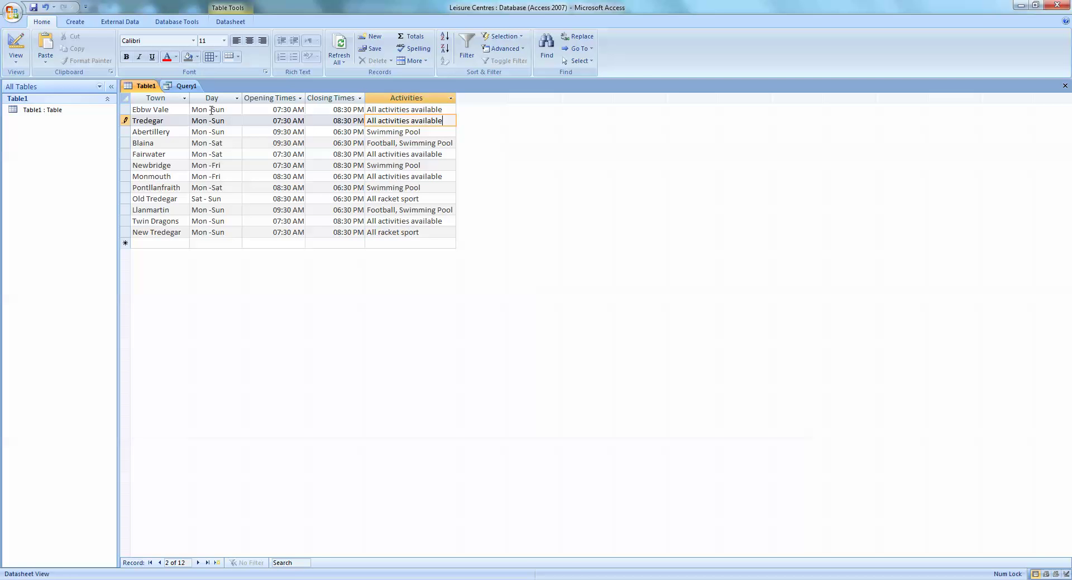
pyautogui.click(189, 87)
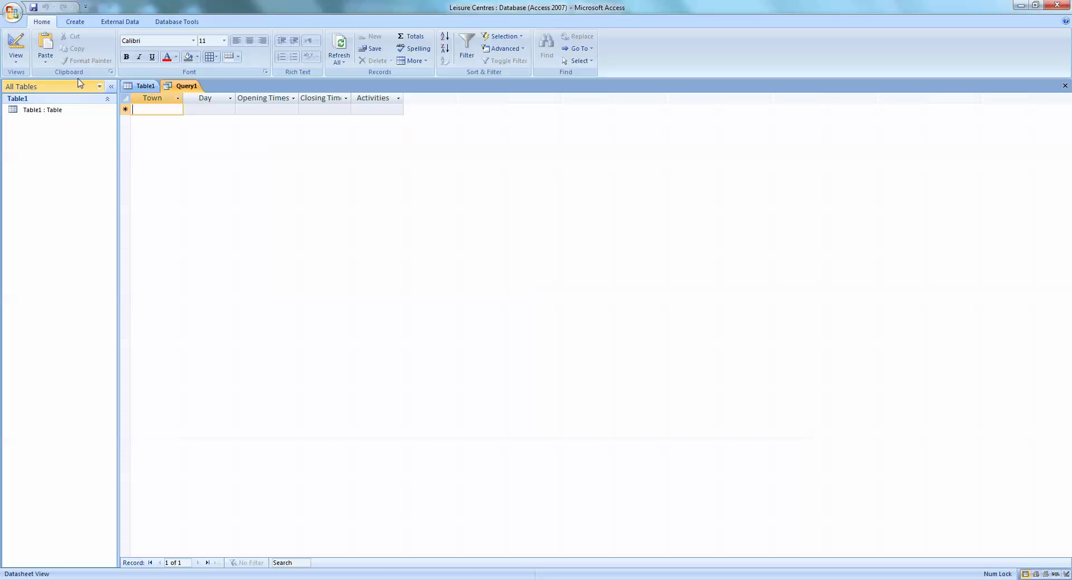
pyautogui.click(16, 60)
pyautogui.click(48, 179)
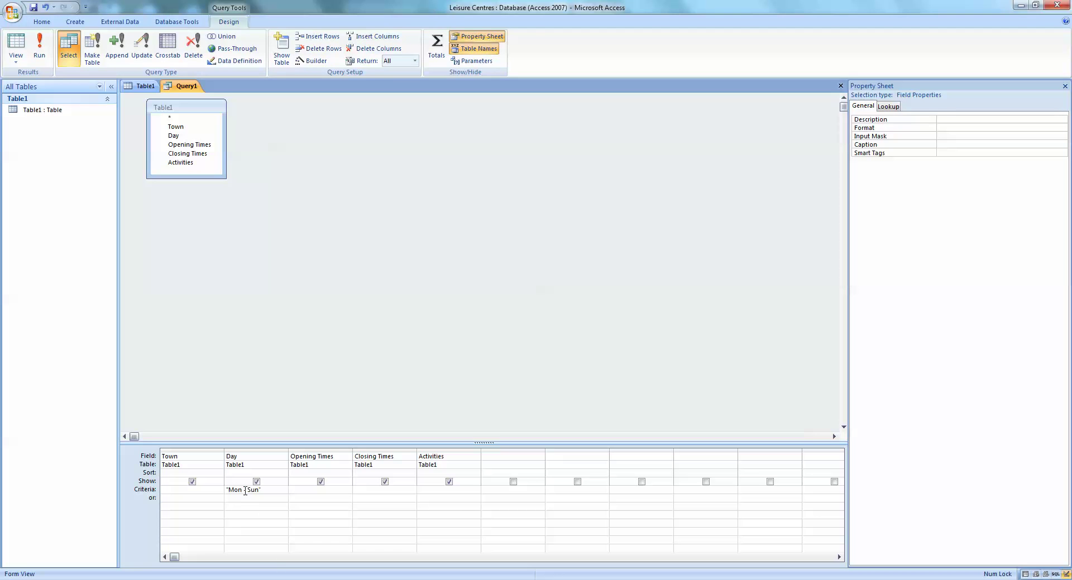
pyautogui.click(248, 491)
pyautogui.press('BackSpace')
pyautogui.click(40, 49)
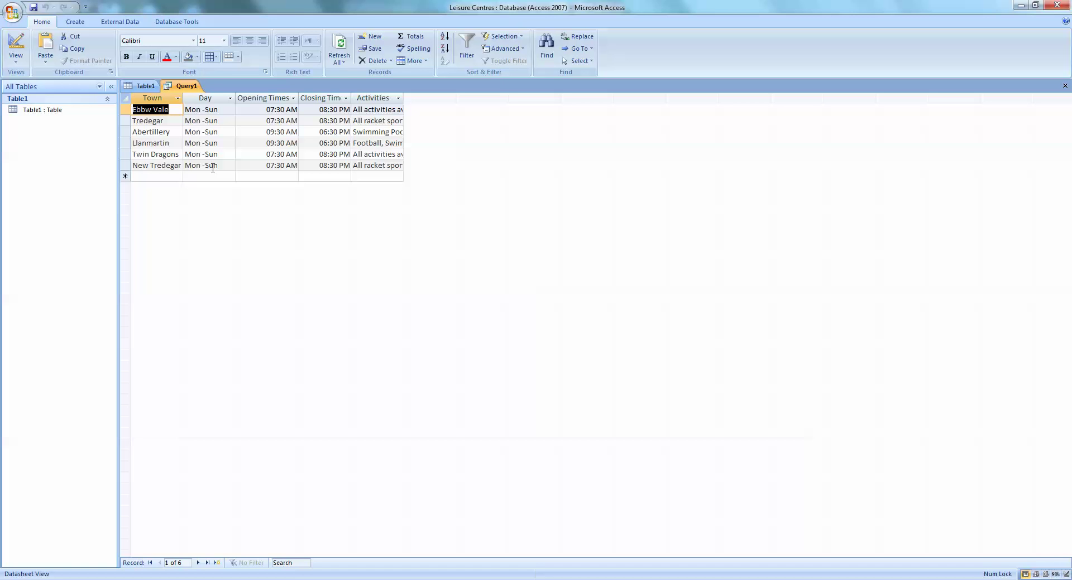
# Step: Create a second query in design view with Table1 as its source
pyautogui.click(143, 87)
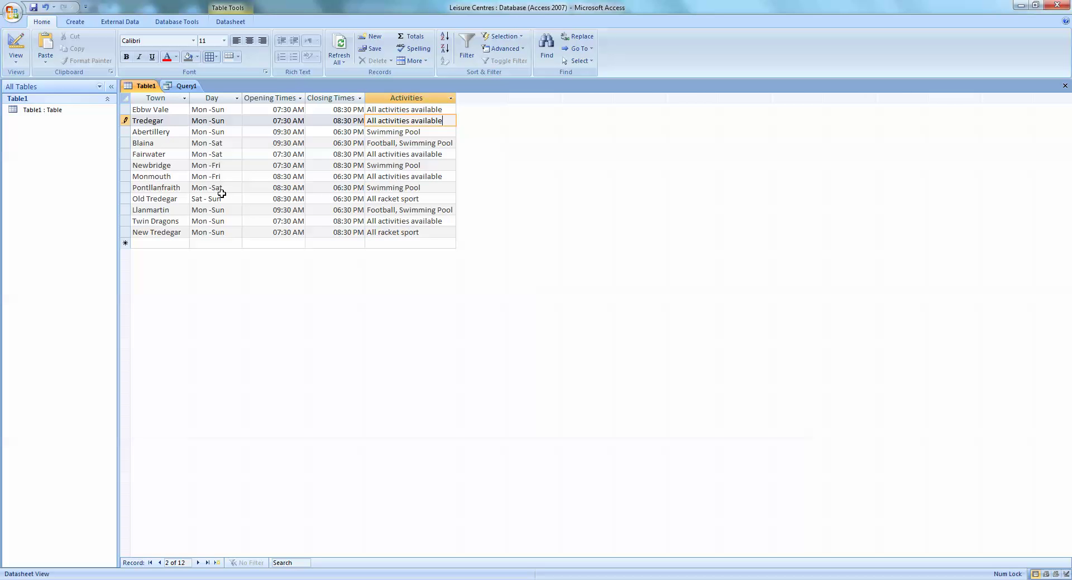
pyautogui.click(75, 25)
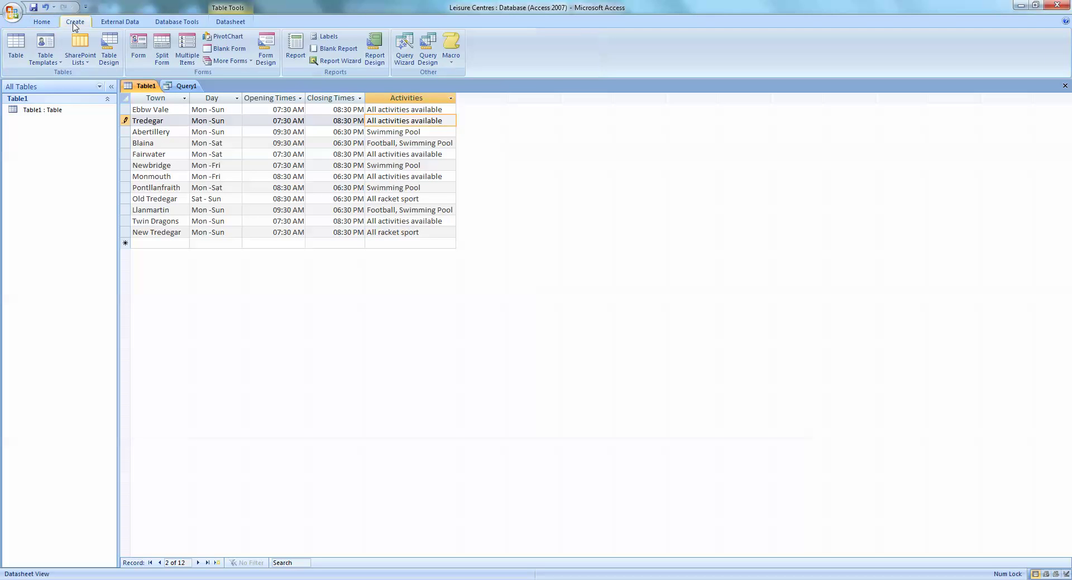
pyautogui.click(429, 57)
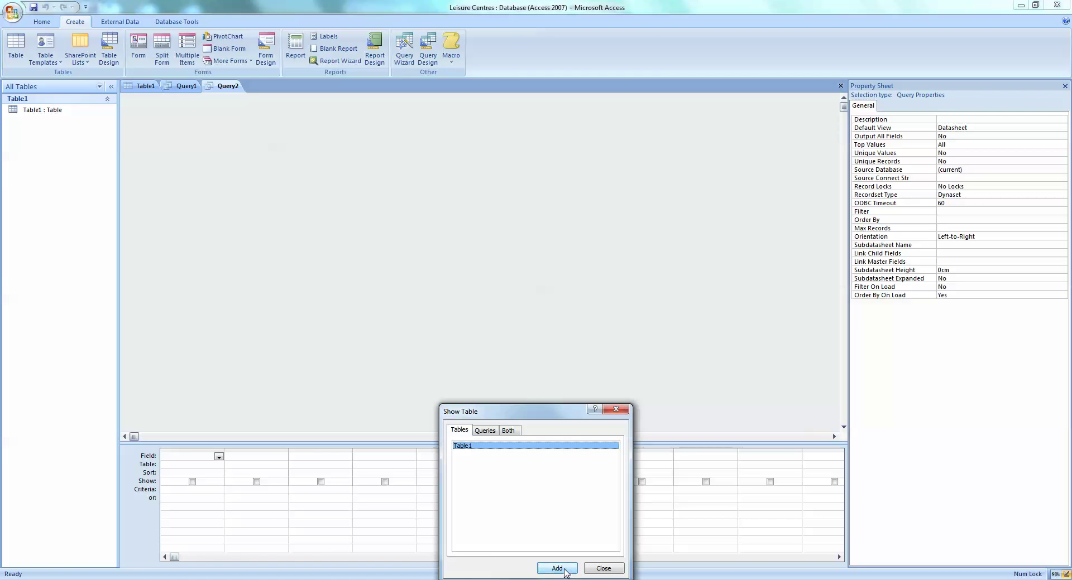
pyautogui.click(557, 569)
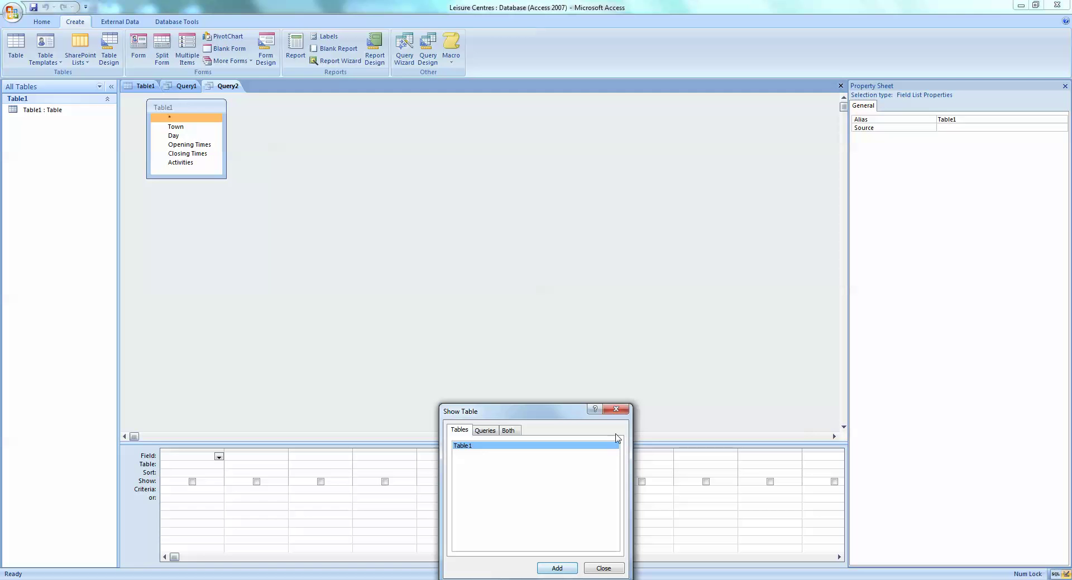
pyautogui.click(616, 410)
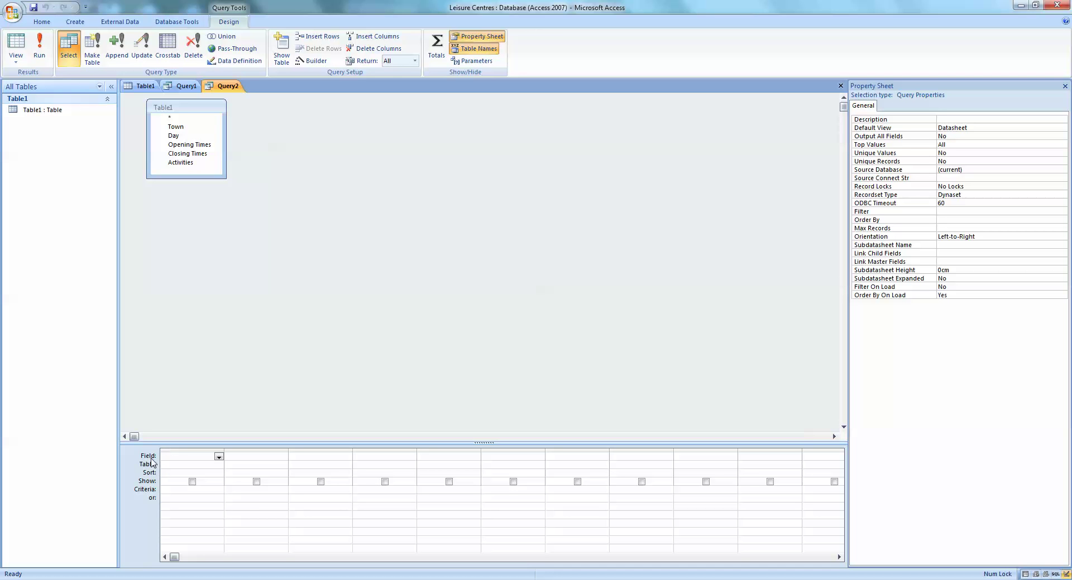
# Step: Add the Town, Day and Opening Times fields to the first three columns of the query grid
pyautogui.click(219, 457)
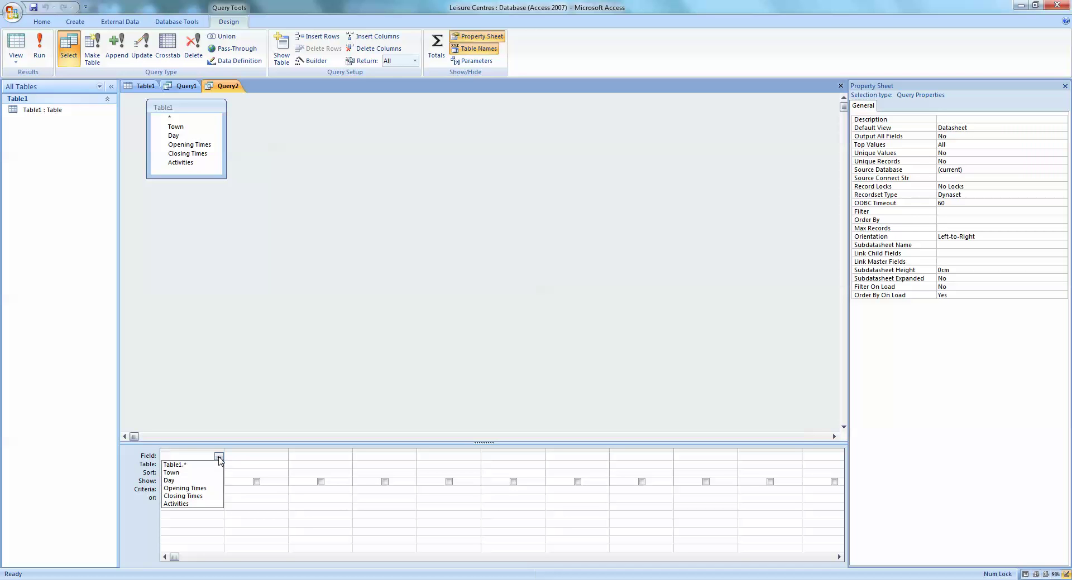
pyautogui.click(177, 474)
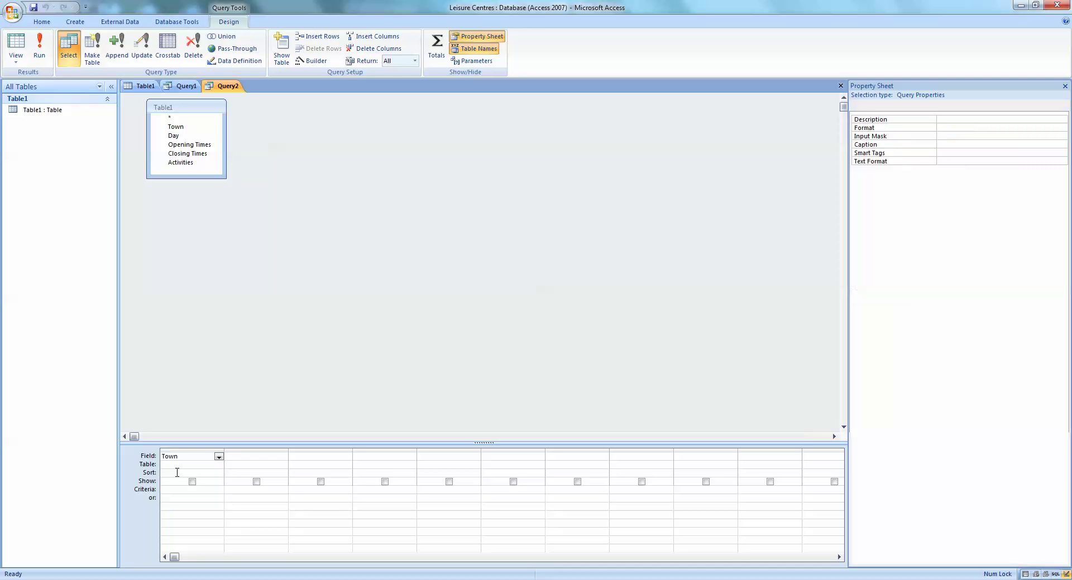
pyautogui.click(281, 457)
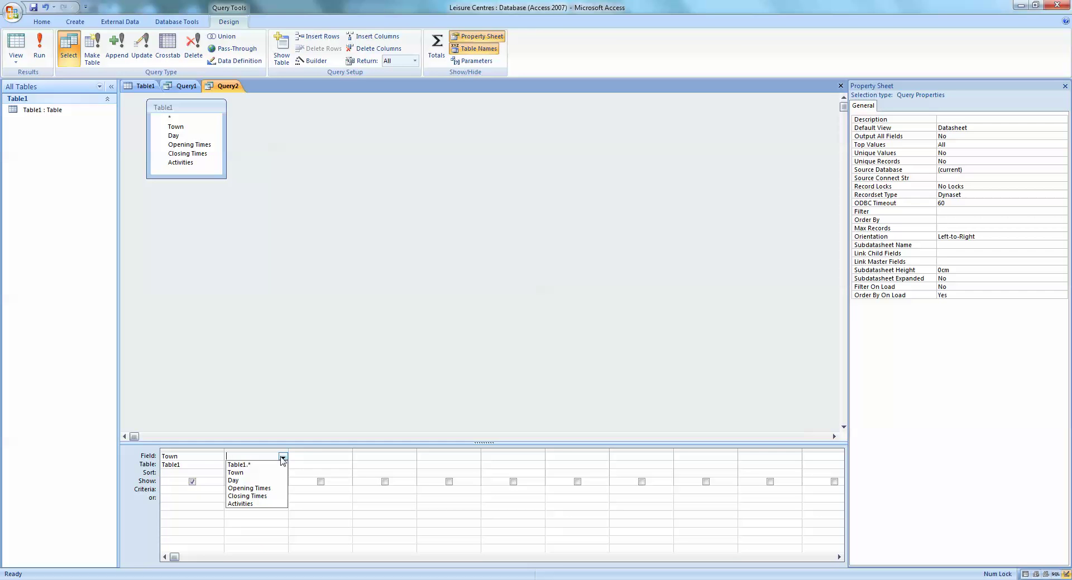
pyautogui.click(234, 481)
pyautogui.click(339, 458)
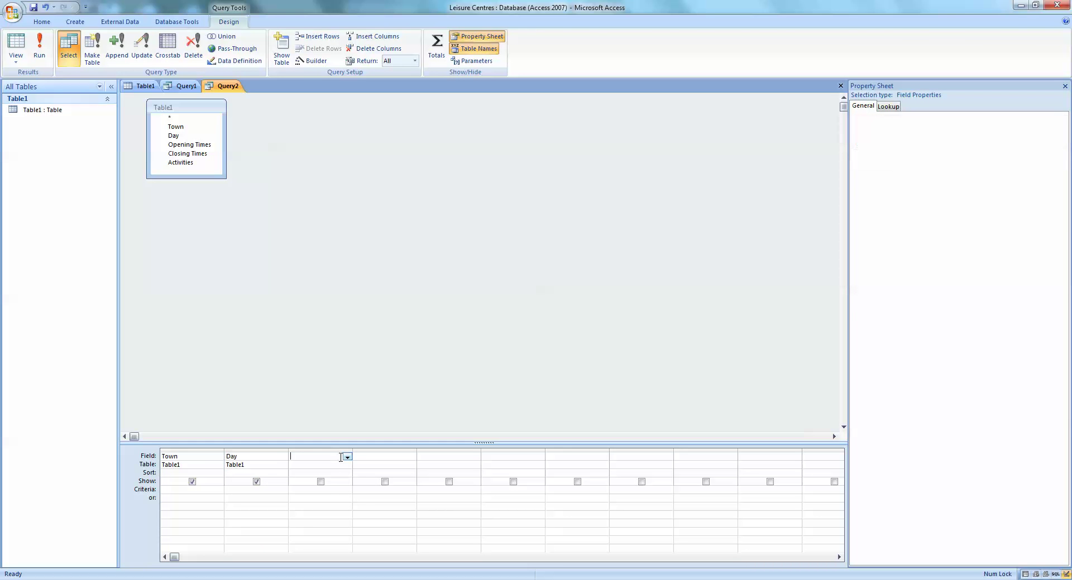
pyautogui.click(347, 458)
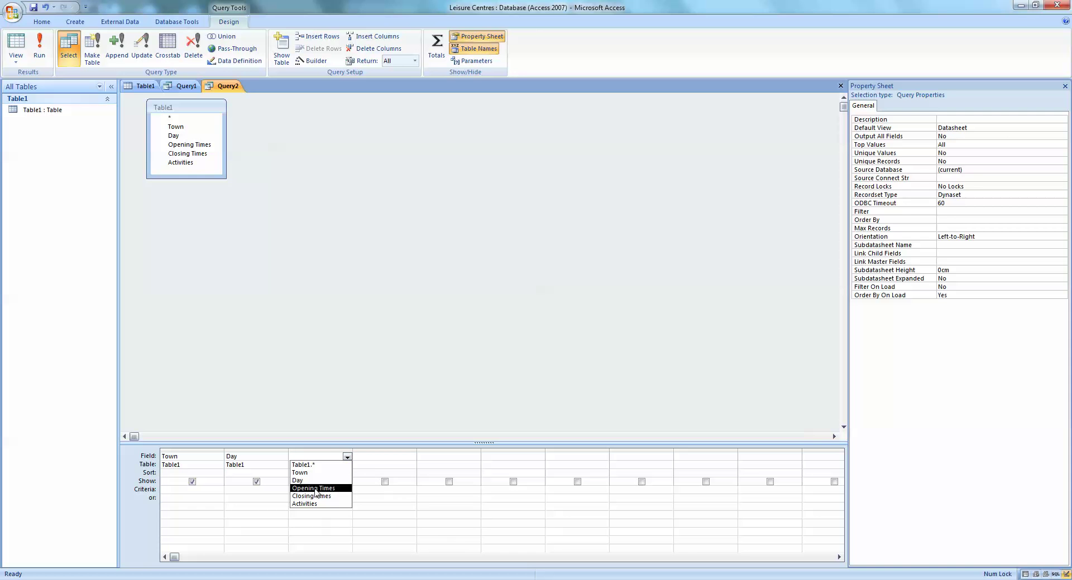
pyautogui.click(314, 489)
# Step: Add the Closing Times and Activities fields to the fourth and fifth columns of the query grid
pyautogui.click(414, 458)
pyautogui.click(411, 457)
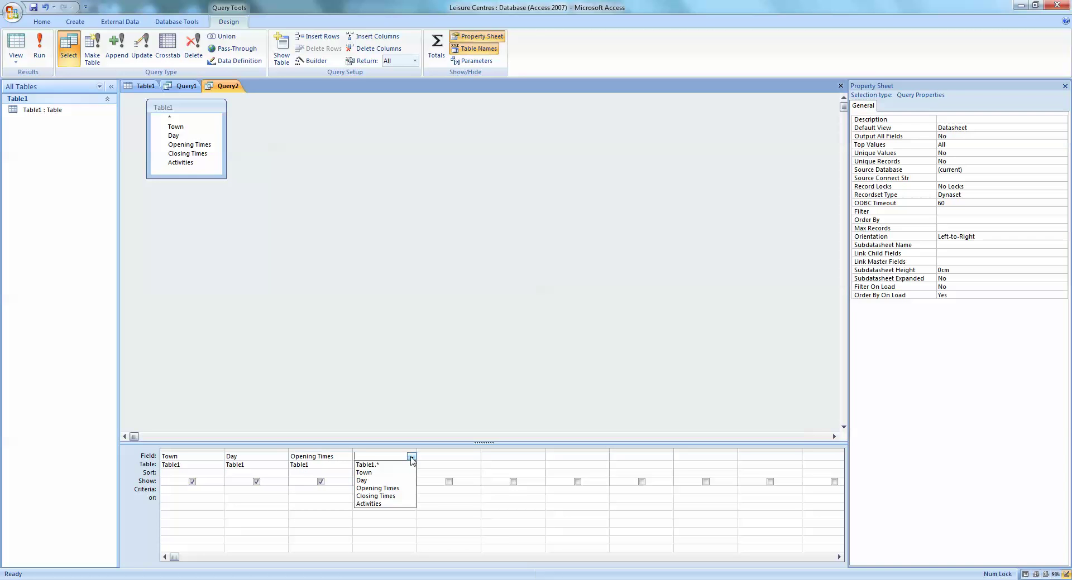
pyautogui.click(375, 496)
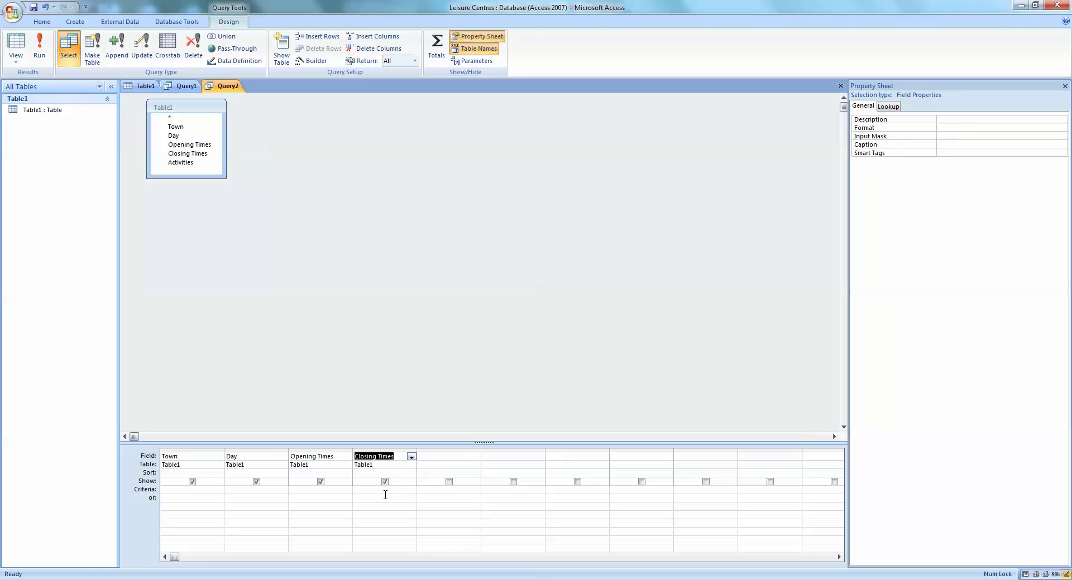
pyautogui.click(462, 457)
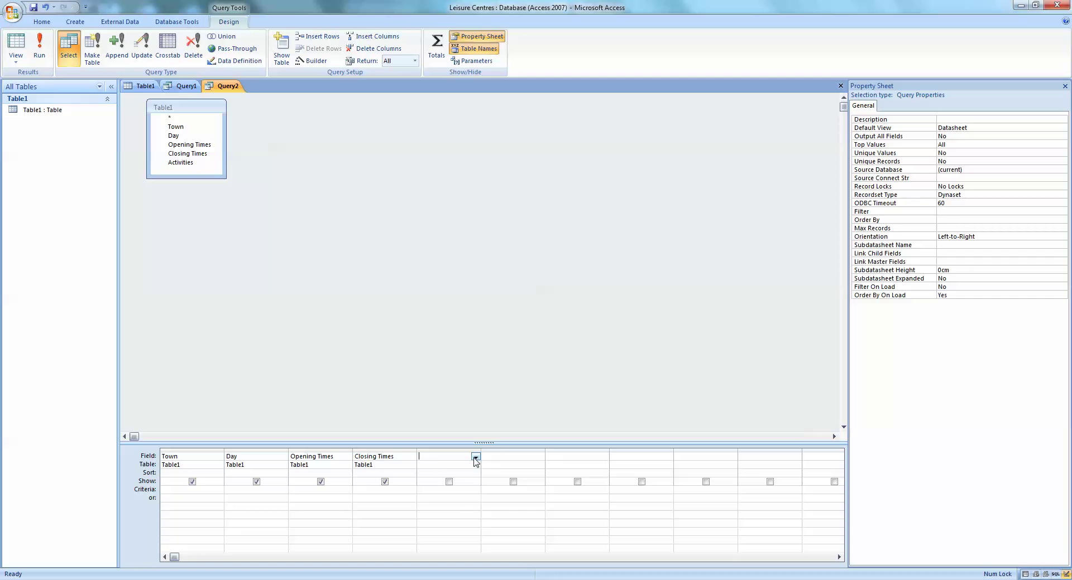
pyautogui.click(475, 458)
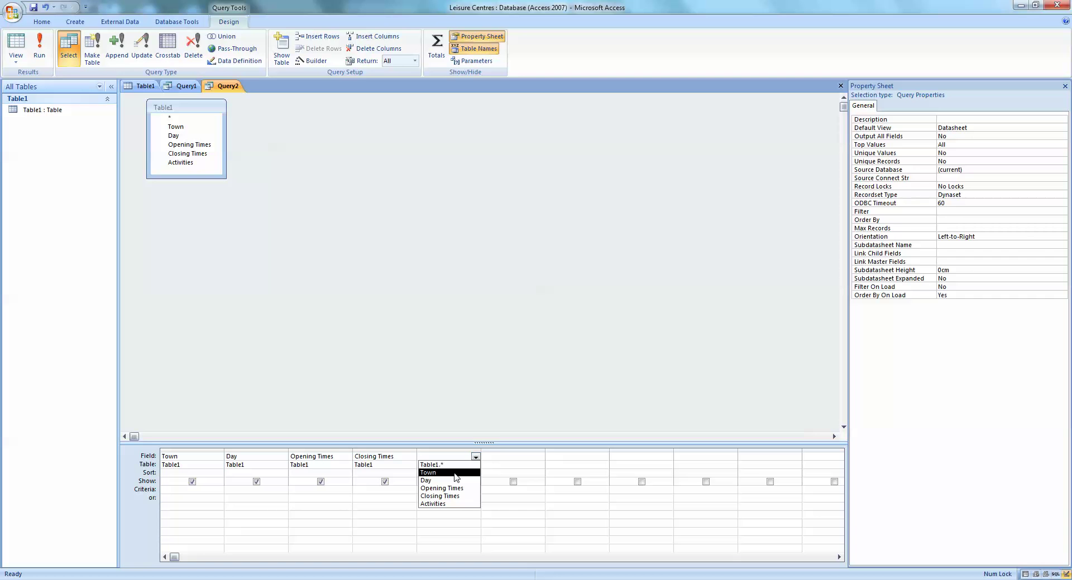
pyautogui.click(443, 504)
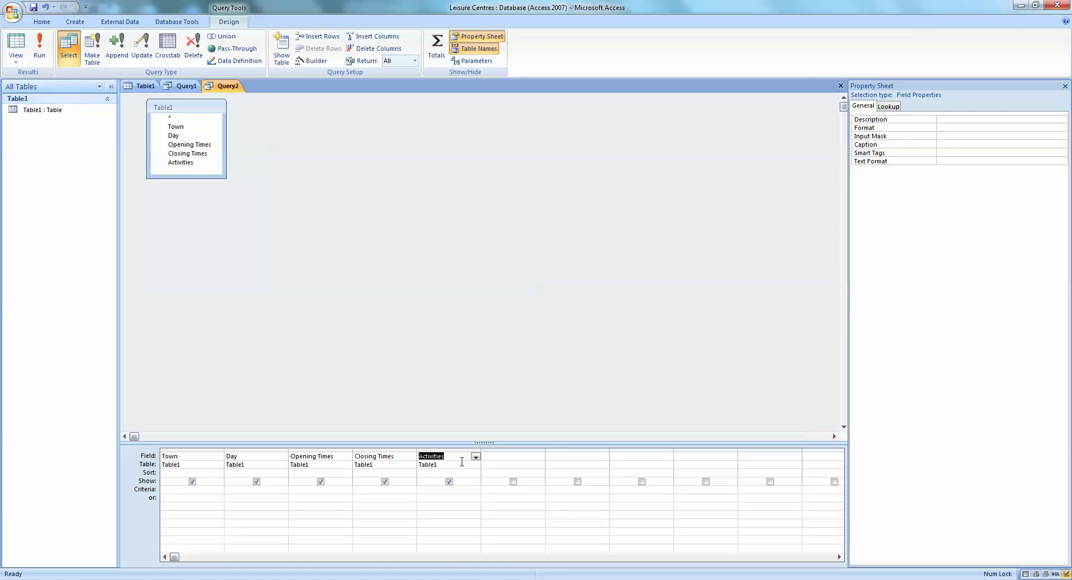
# Step: Set the Day criterion of the second query to "Mon -Sun" and run it
pyautogui.click(233, 491)
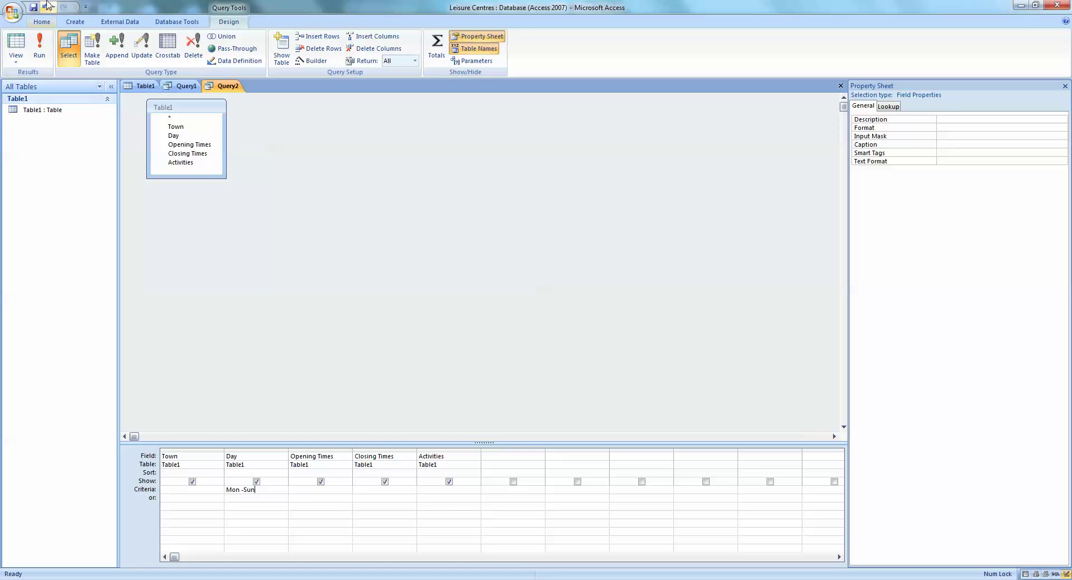
pyautogui.click(40, 48)
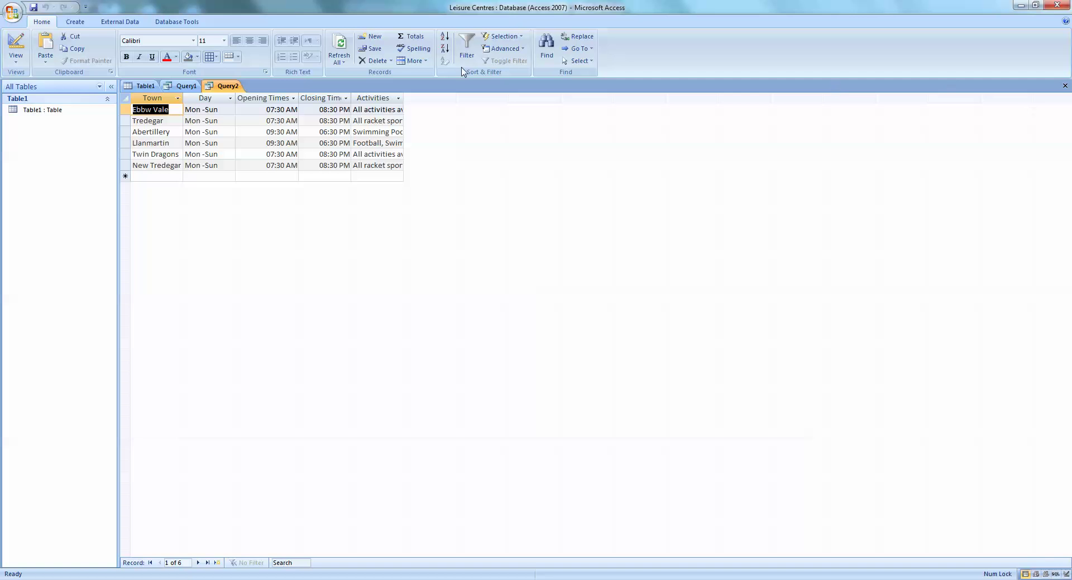
# Step: Save the current query under the name "Mon -Sun"
pyautogui.click(12, 12)
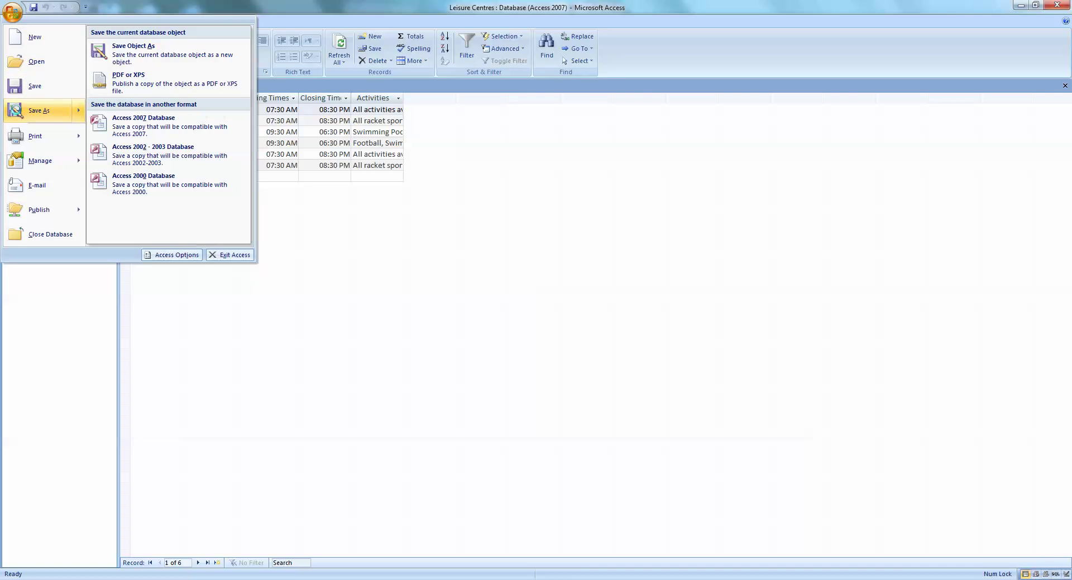
pyautogui.click(19, 115)
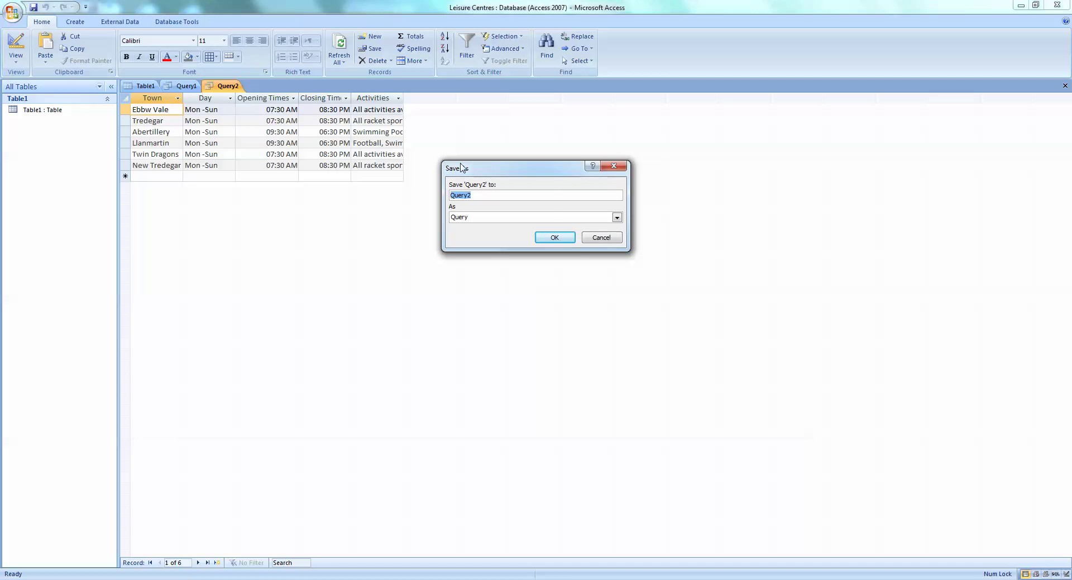
pyautogui.write('Mon -Sun')
pyautogui.click(555, 240)
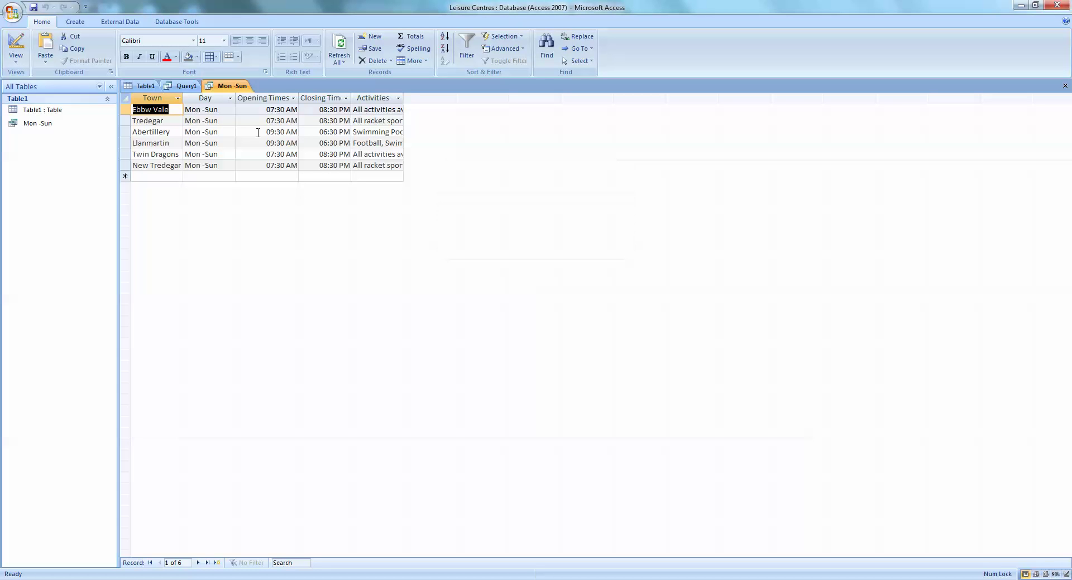